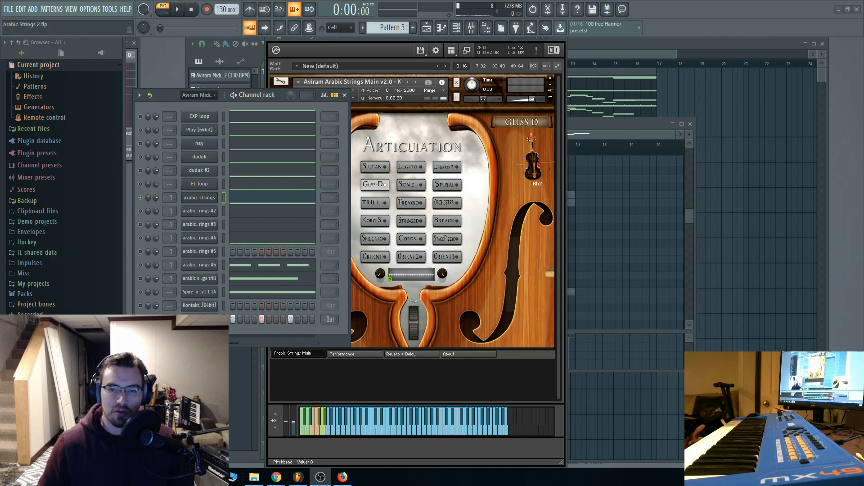
# Step: Load the Sultan articulation in Aviram Arabic Strings and start pattern playback
pyautogui.click(201, 198)
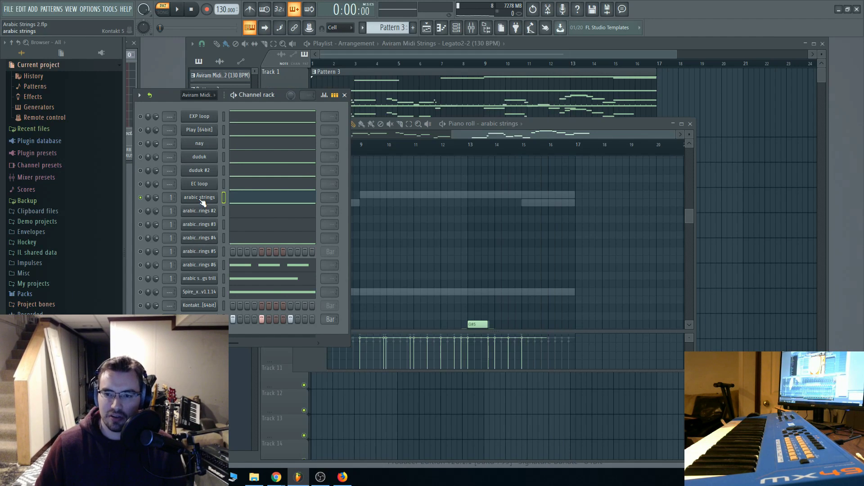
pyautogui.click(201, 198)
pyautogui.click(369, 168)
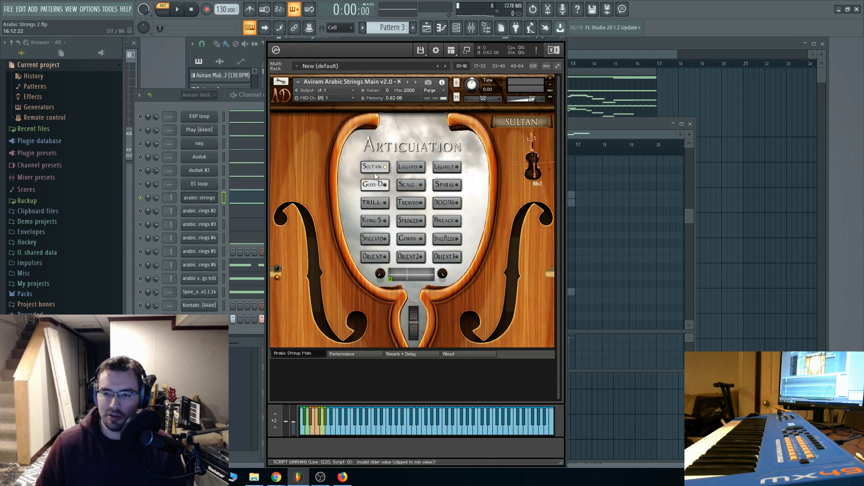
pyautogui.click(185, 12)
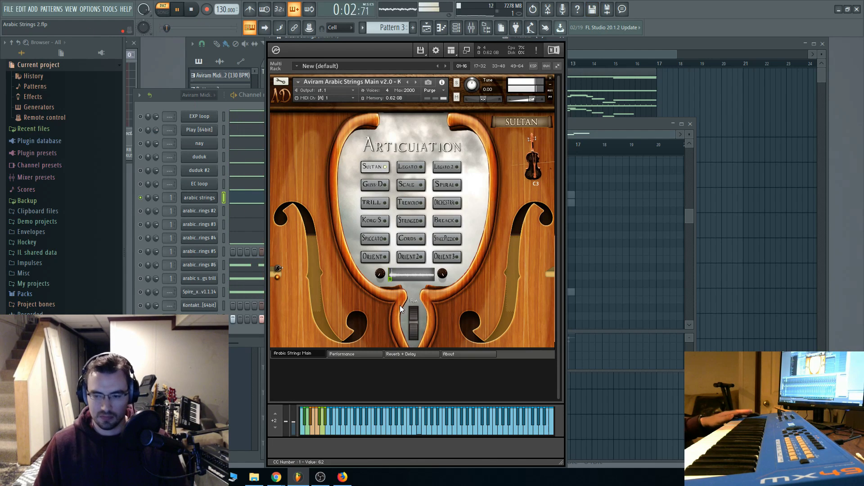
# Step: In the arabic strings piano roll, transpose the melody up one octave, then stop and rewind playback
pyautogui.click(204, 107)
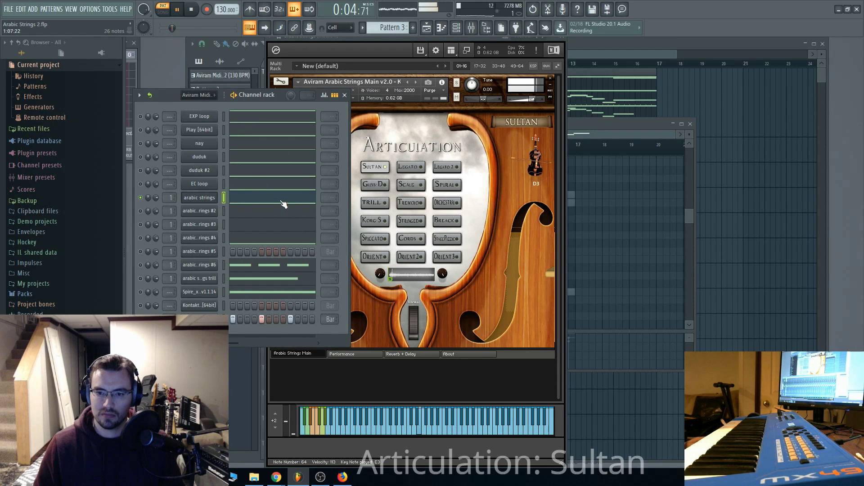
pyautogui.click(283, 201)
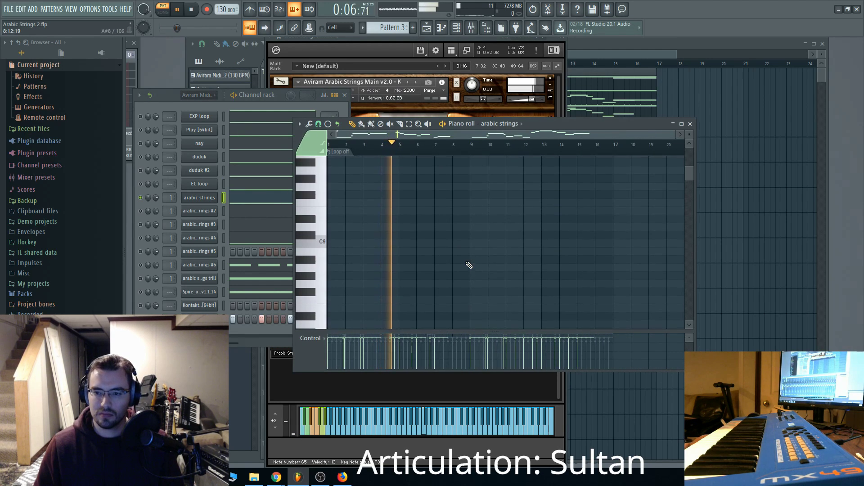
pyautogui.scroll(-5, 472, 277)
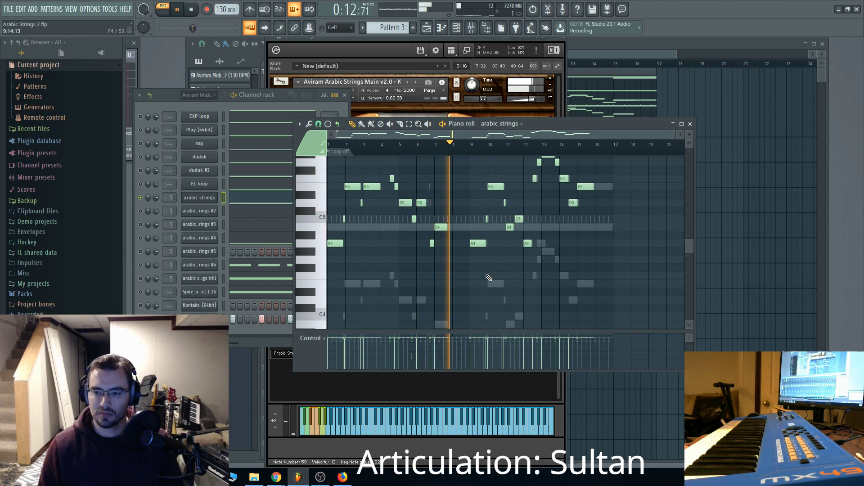
pyautogui.scroll(-4, 488, 278)
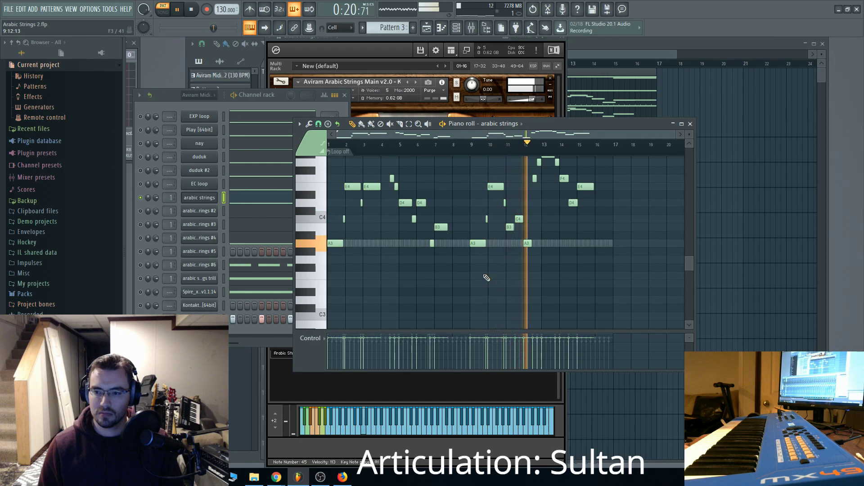
pyautogui.scroll(5, 517, 282)
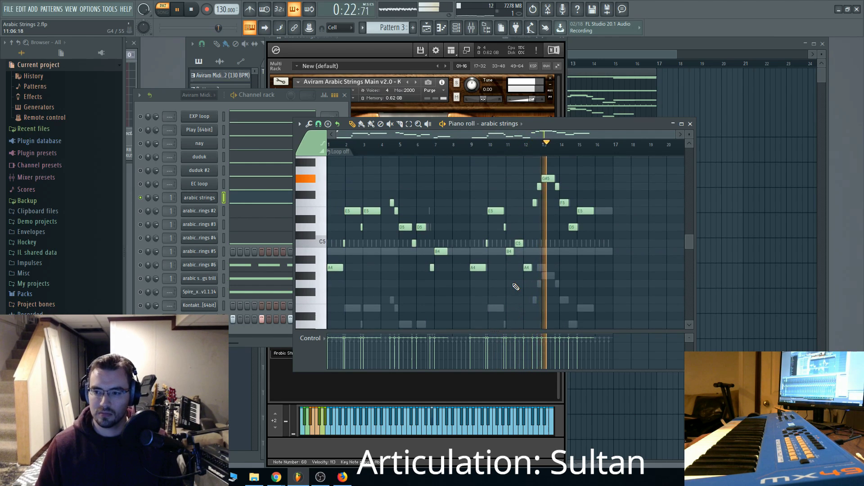
pyautogui.hotkey('ctrl', 'Up')
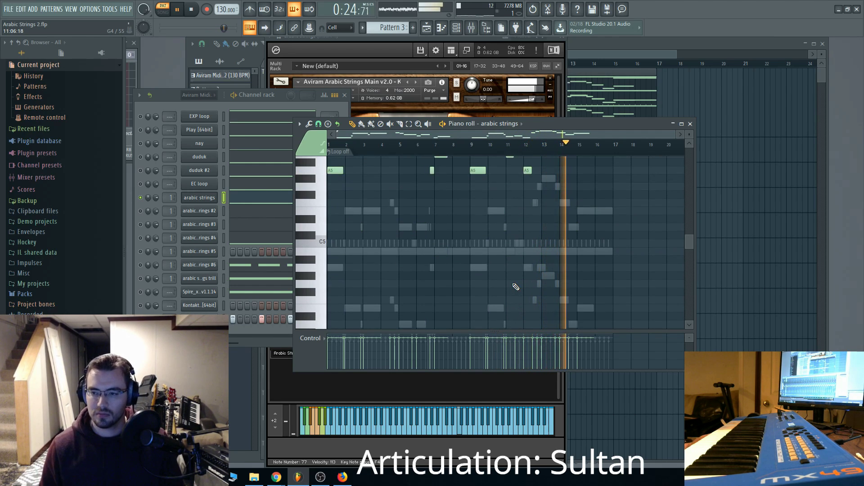
pyautogui.scroll(3, 516, 286)
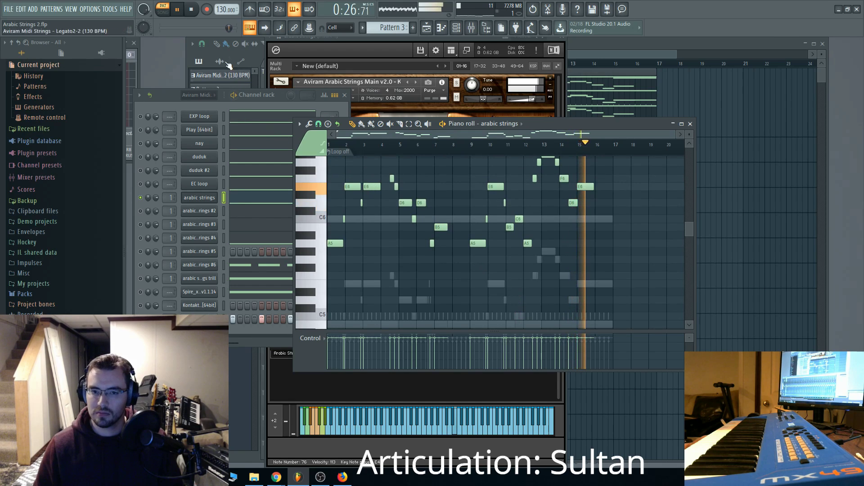
pyautogui.click(194, 14)
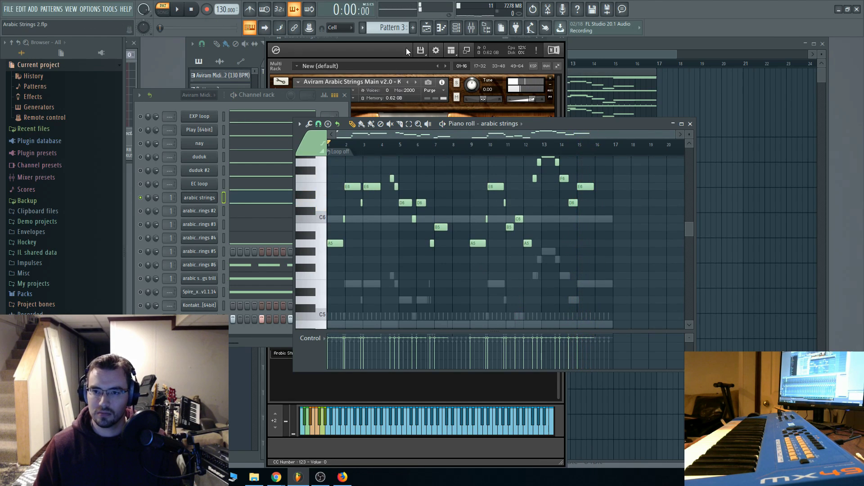
# Step: Load the Legato articulation and play the pattern with the arabic strings notes shown
pyautogui.click(405, 47)
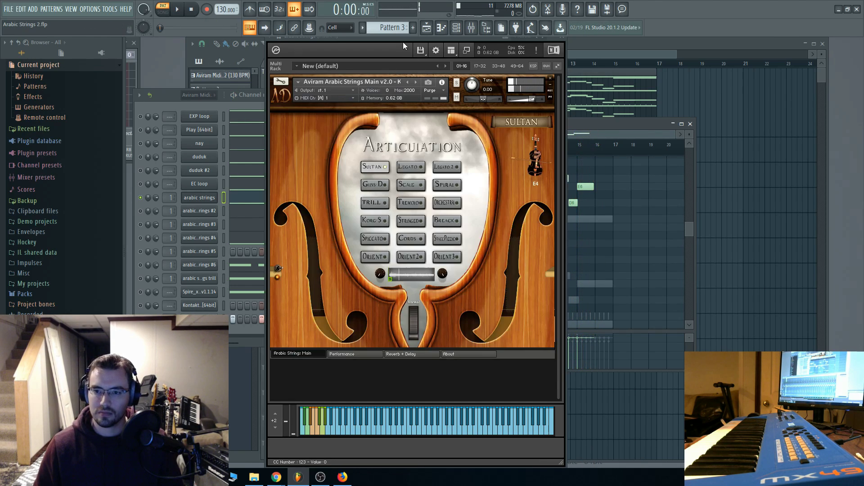
pyautogui.click(413, 169)
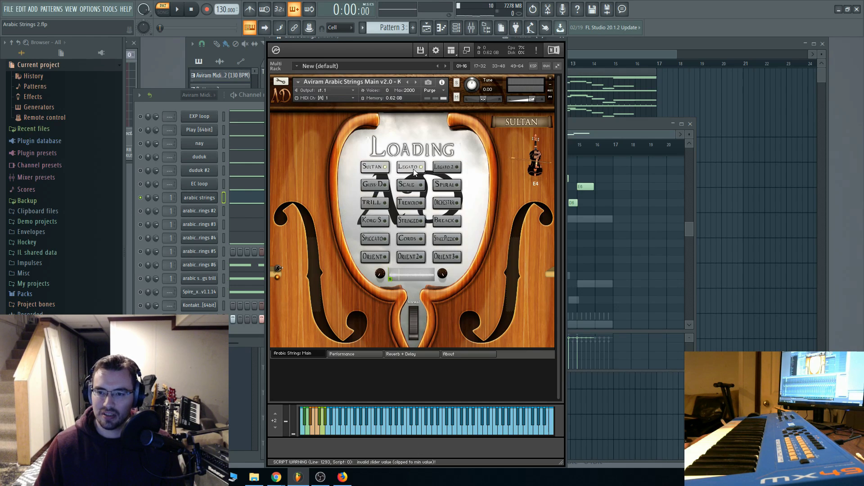
pyautogui.click(178, 9)
pyautogui.click(607, 134)
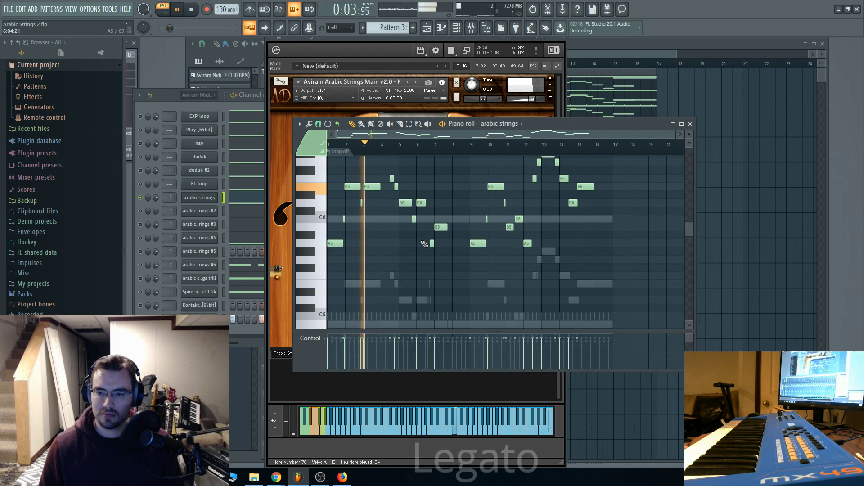
# Step: Shift the melody down two octaves, then back up two, and stop playback
pyautogui.hotkey('shift', 'Down')
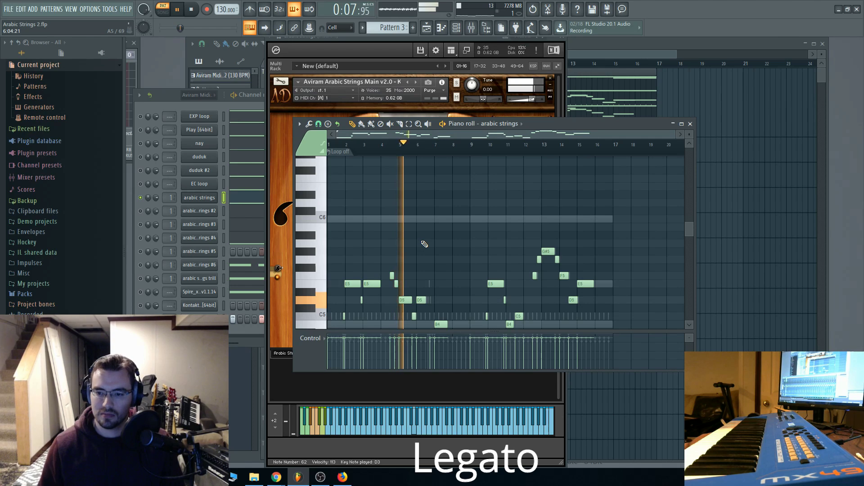
pyautogui.scroll(-4, 424, 244)
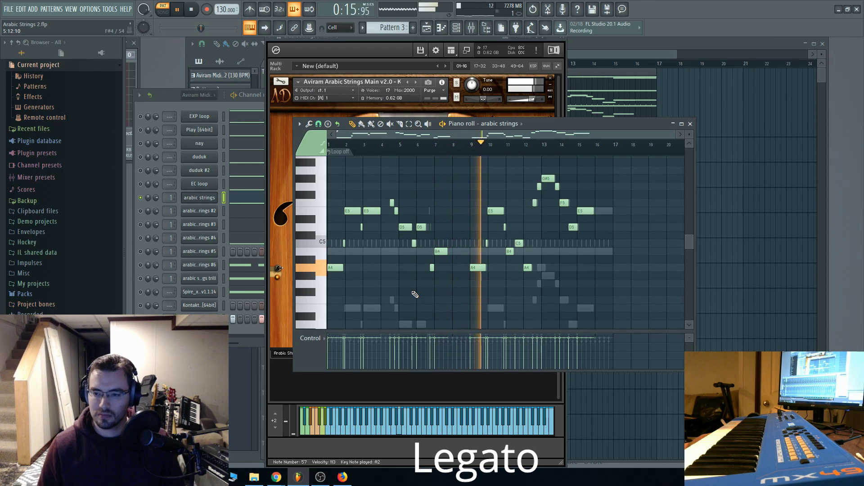
pyautogui.hotkey('ctrl', 'Down')
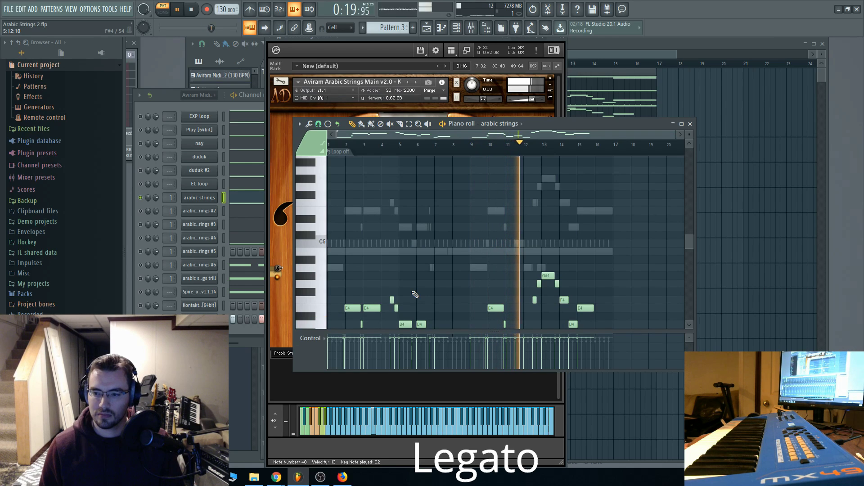
pyautogui.hotkey('ctrl', 'Up')
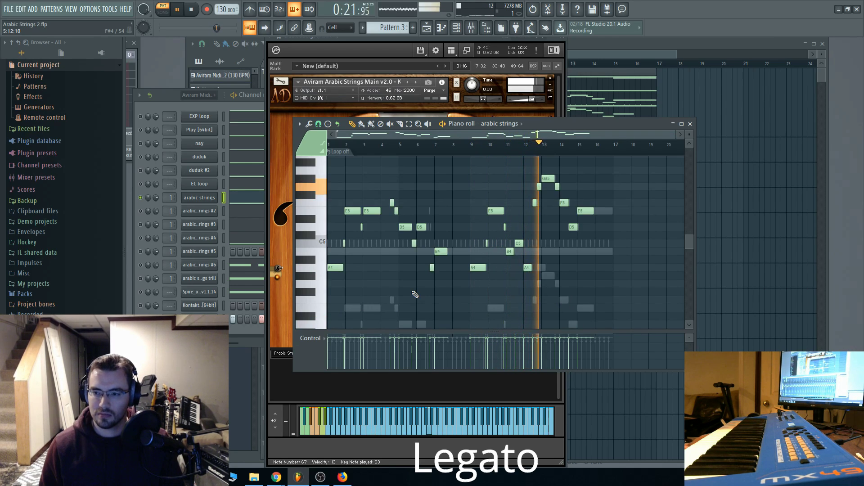
pyautogui.hotkey('ctrl', 'Up')
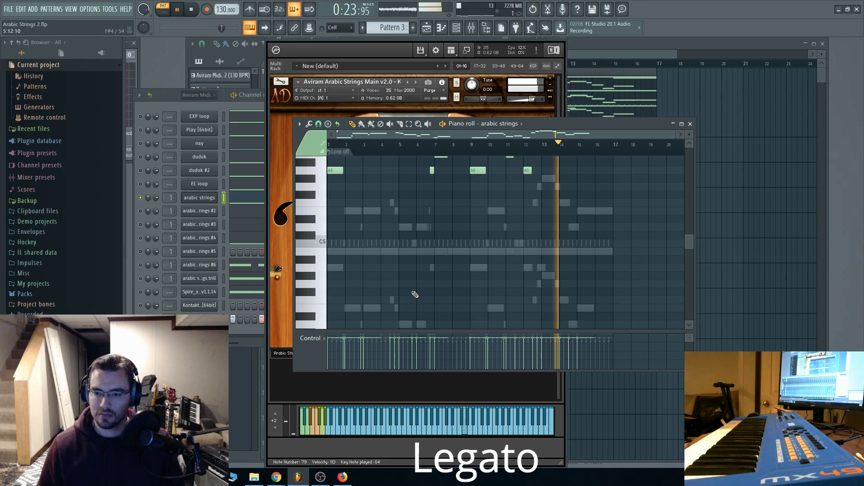
pyautogui.scroll(4, 415, 294)
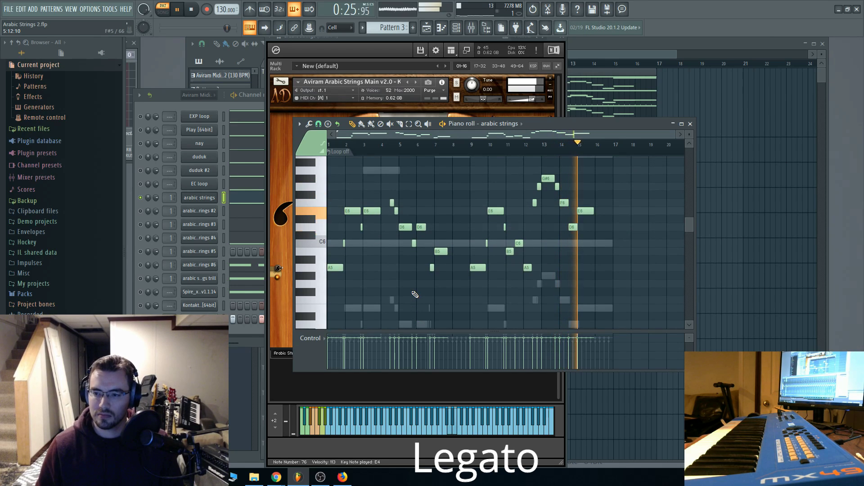
pyautogui.click(191, 13)
pyautogui.click(387, 39)
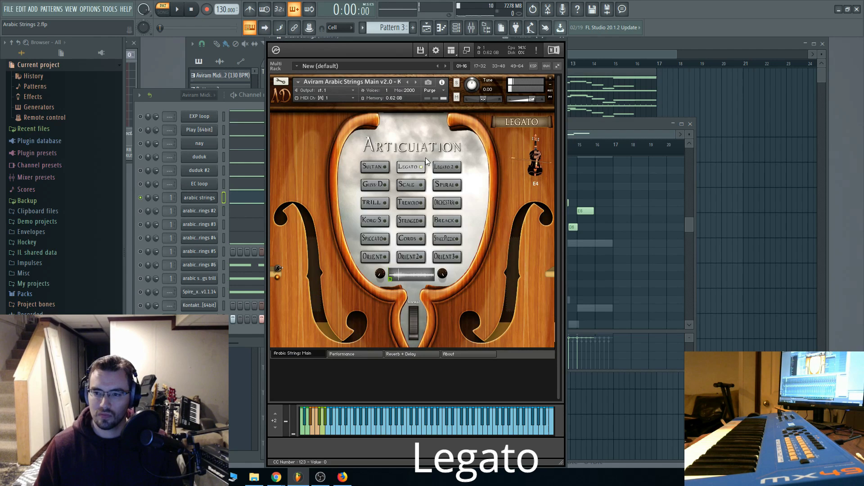
# Step: Load the Legato 2 articulation and play the arabic strings pattern
pyautogui.click(445, 167)
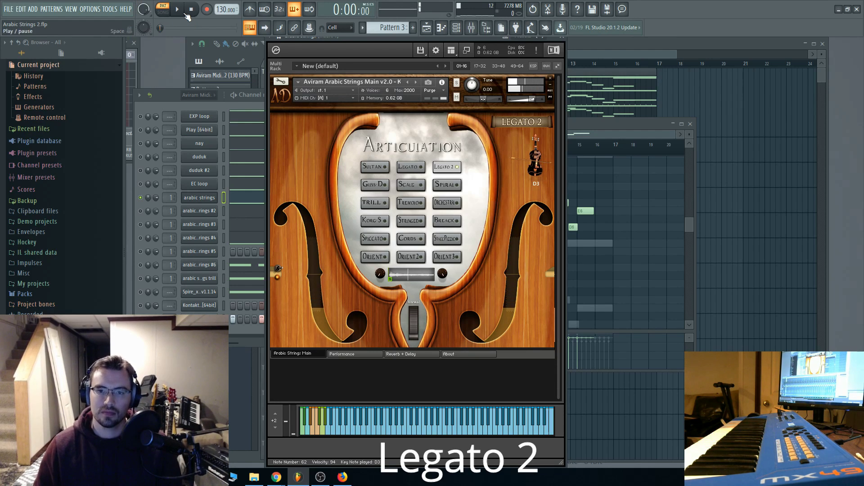
pyautogui.click(177, 9)
pyautogui.click(622, 144)
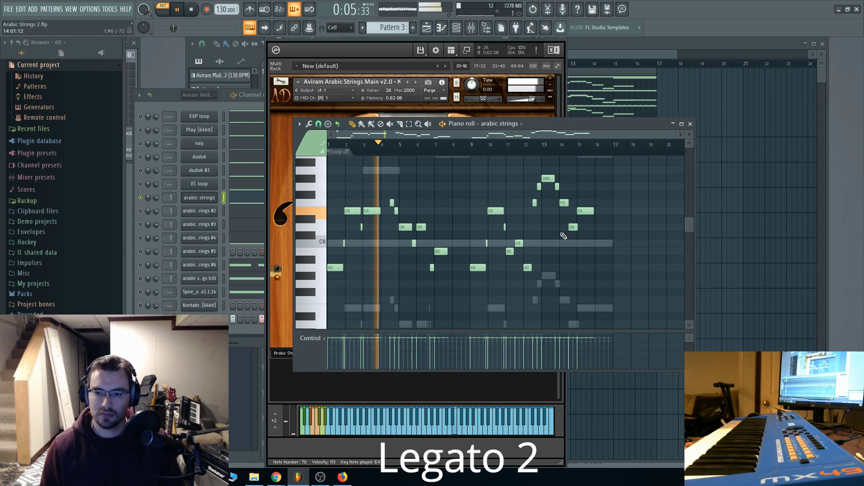
# Step: Enlarge the piano roll, drop the melody two octaves, raise it two octaves, and stop
pyautogui.hotkey('ctrl', 'Down')
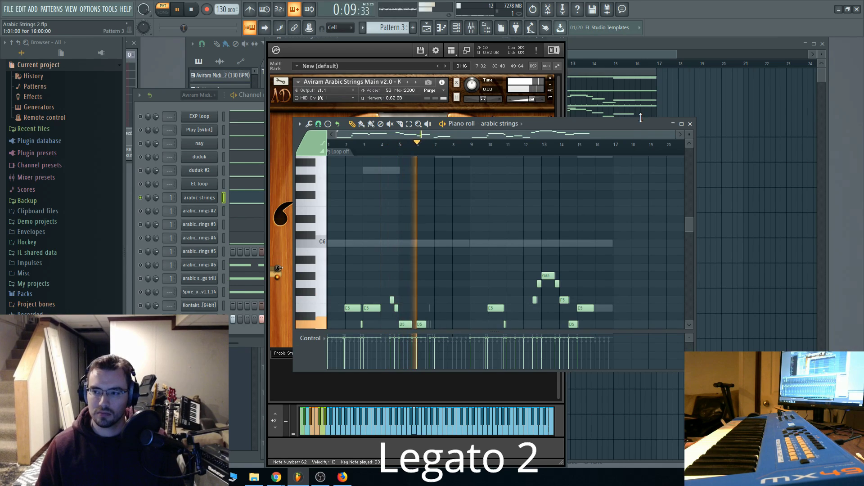
pyautogui.moveTo(640, 118); pyautogui.dragTo(641, 34)
pyautogui.scroll(-2, 647, 194)
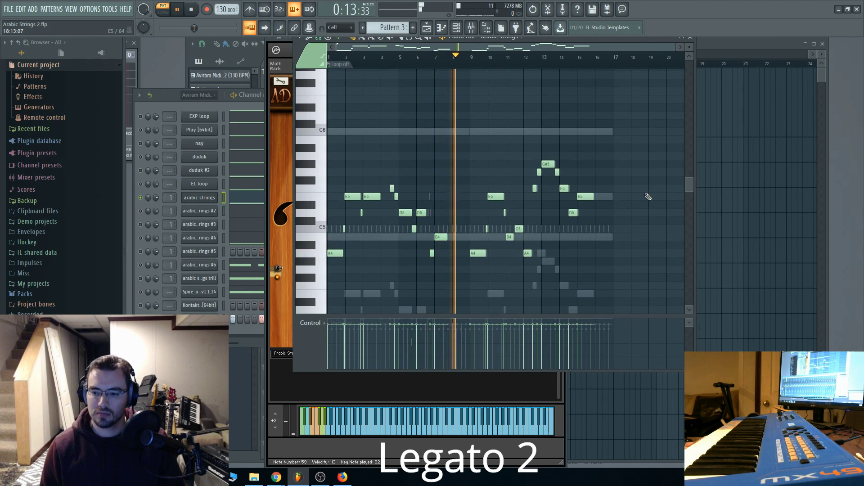
pyautogui.hotkey('ctrl', 'Down')
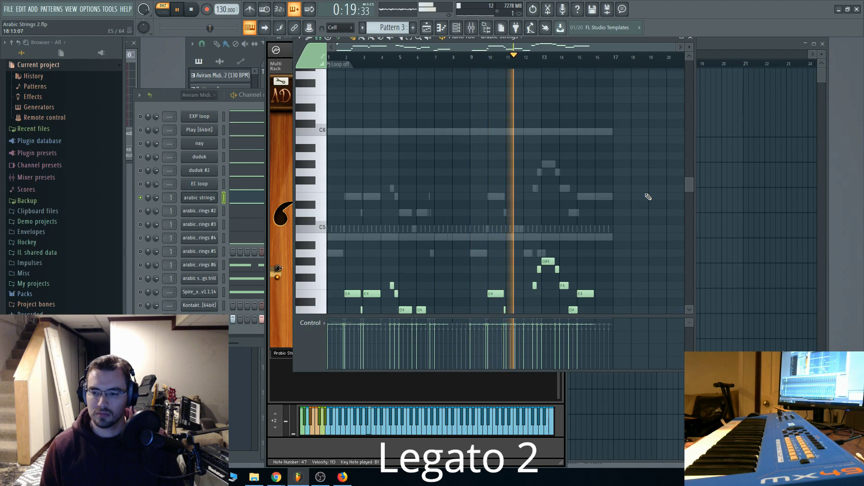
pyautogui.hotkey('ctrl', 'Up')
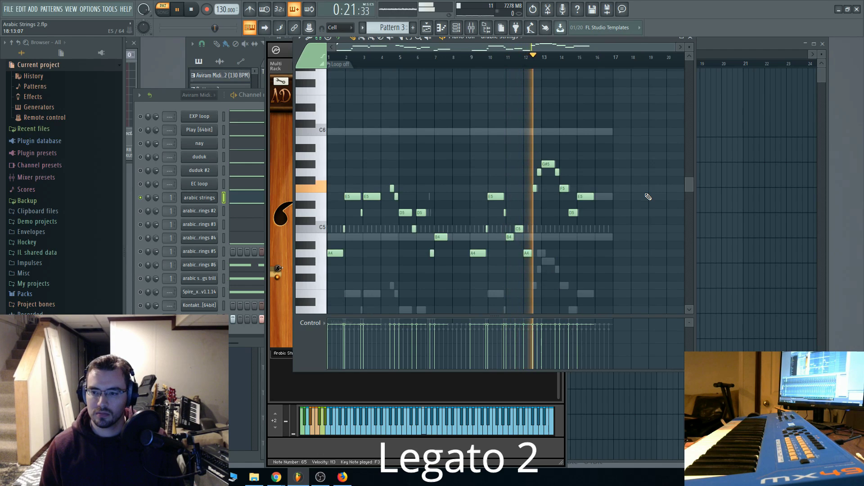
pyautogui.hotkey('ctrl', 'Up')
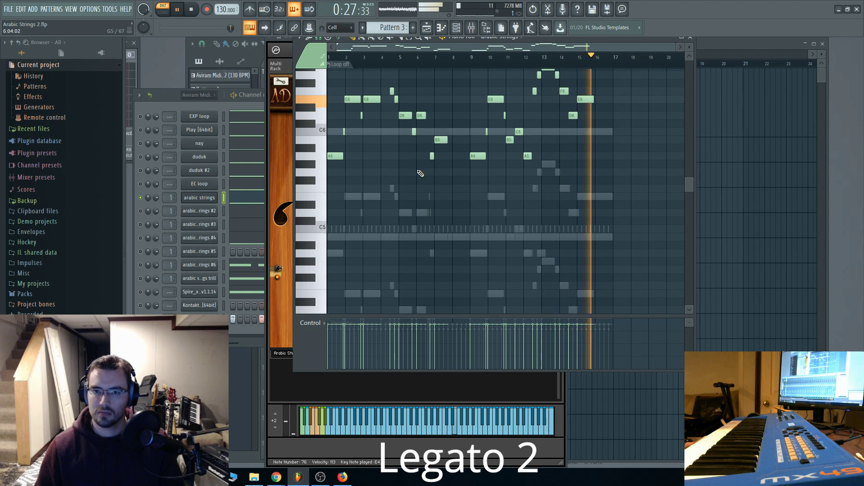
pyautogui.press('space')
# Step: Open the Aviram Arabic Strings Kontakt instrument and drag the mod wheel from Fun to Game
pyautogui.click(201, 198)
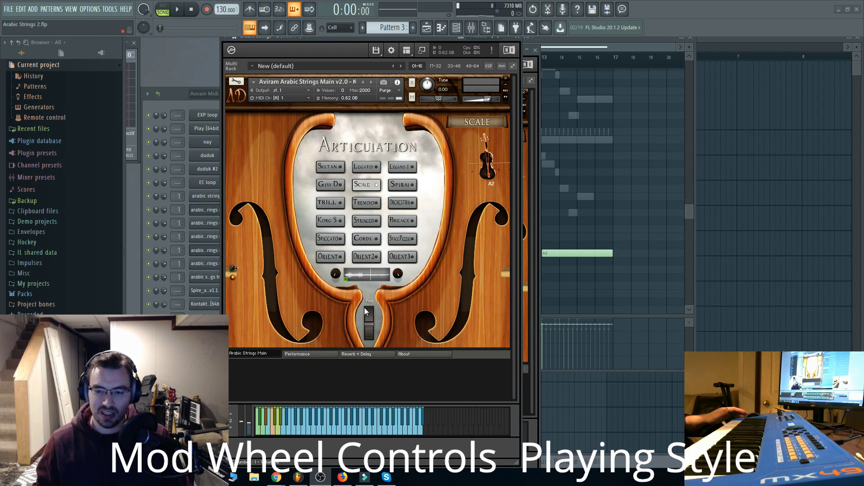
pyautogui.moveTo(371, 309)
pyautogui.mouseDown()
pyautogui.moveTo(381, 334)
pyautogui.moveTo(379, 302)
pyautogui.moveTo(370, 309)
pyautogui.mouseUp()
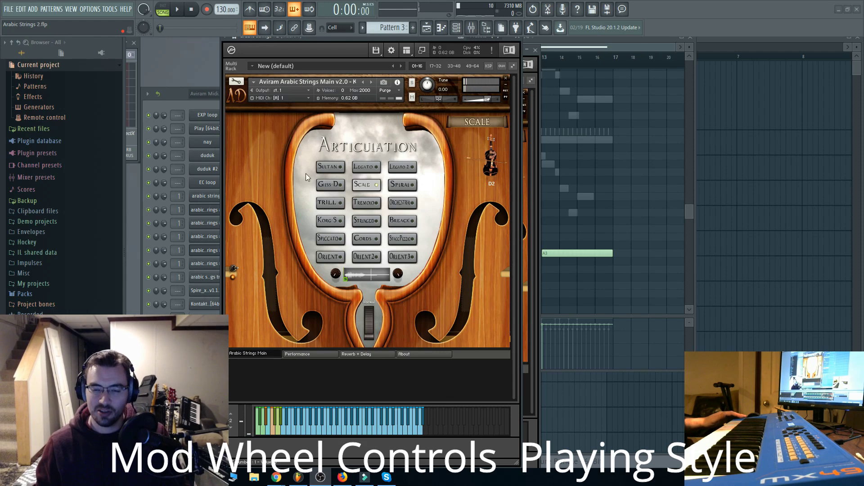
# Step: Open arabic strings #3's Breack instrument and reposition its window, then open arabic strings #4's Spiral instrument
pyautogui.click(183, 104)
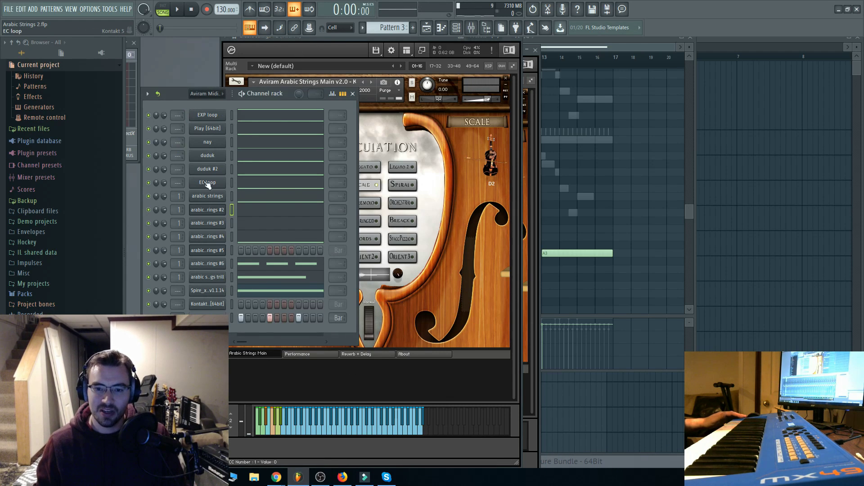
pyautogui.click(204, 223)
pyautogui.moveTo(597, 41); pyautogui.dragTo(433, 34)
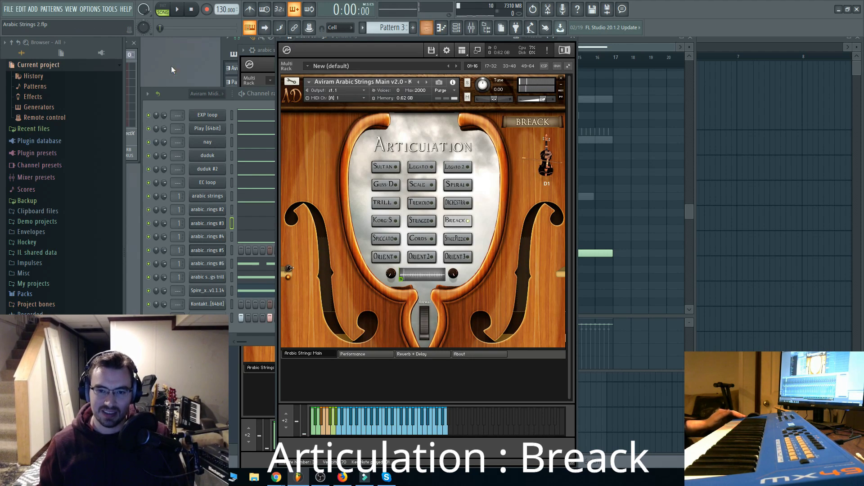
pyautogui.click(208, 225)
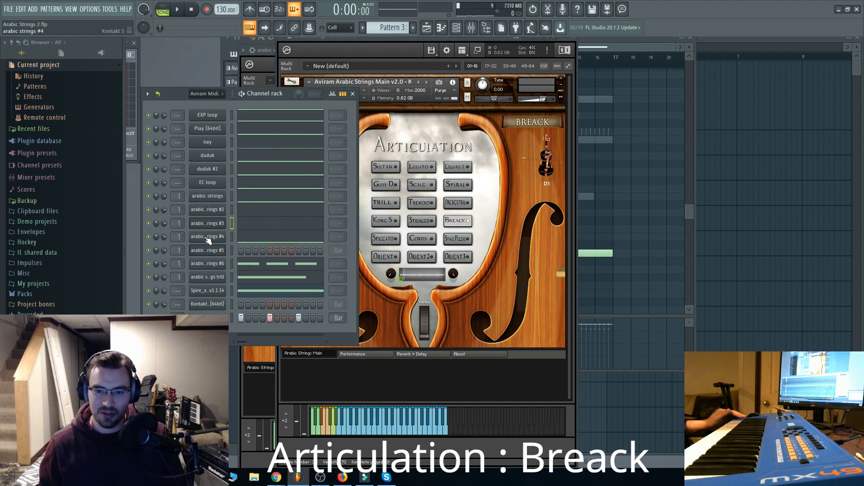
pyautogui.click(208, 237)
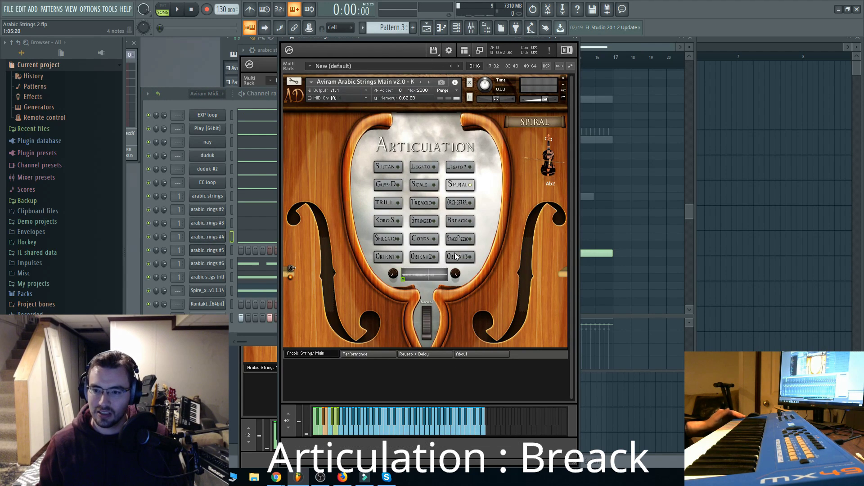
# Step: Solo the arabic strings #4 channel and start playback to hear Spiral
pyautogui.click(156, 222)
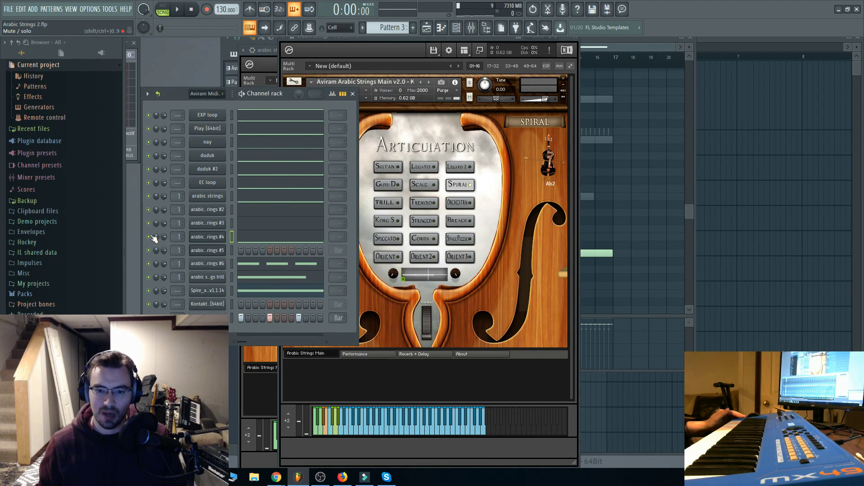
pyautogui.rightClick(154, 238)
pyautogui.click(180, 243)
pyautogui.click(214, 241)
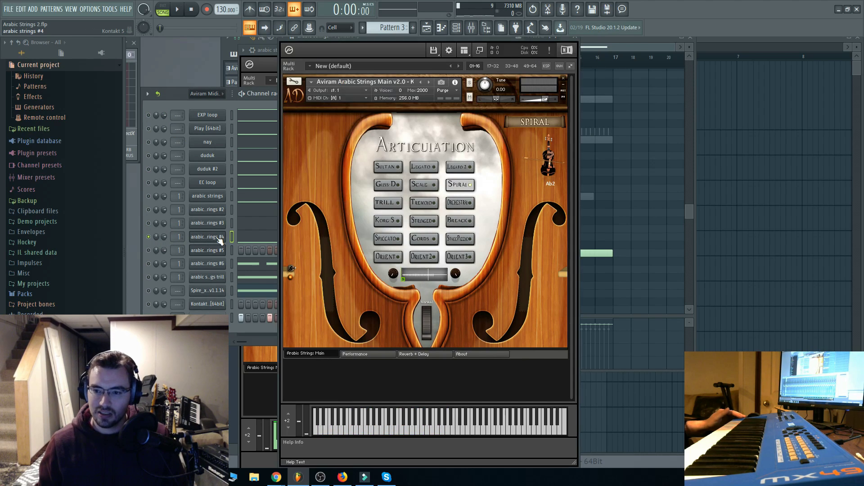
pyautogui.click(177, 9)
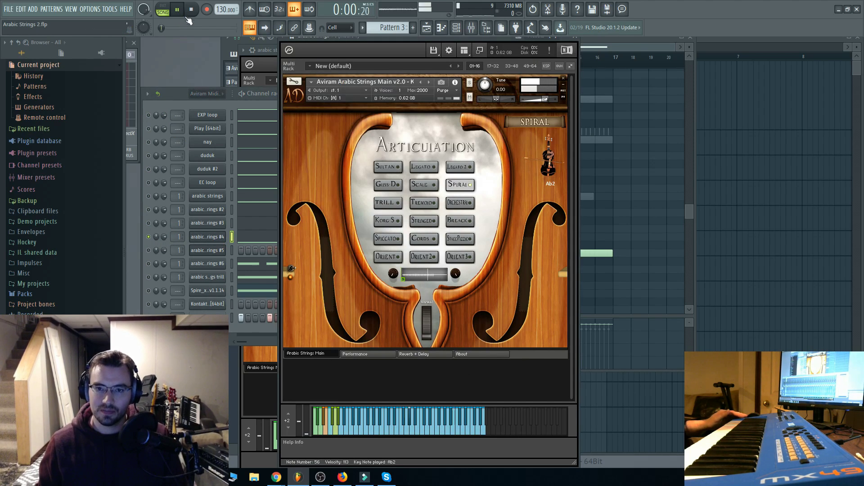
# Step: Show arabic strings #4's notes in the piano roll, play the pattern in PAT mode, then stop
pyautogui.press('F7')
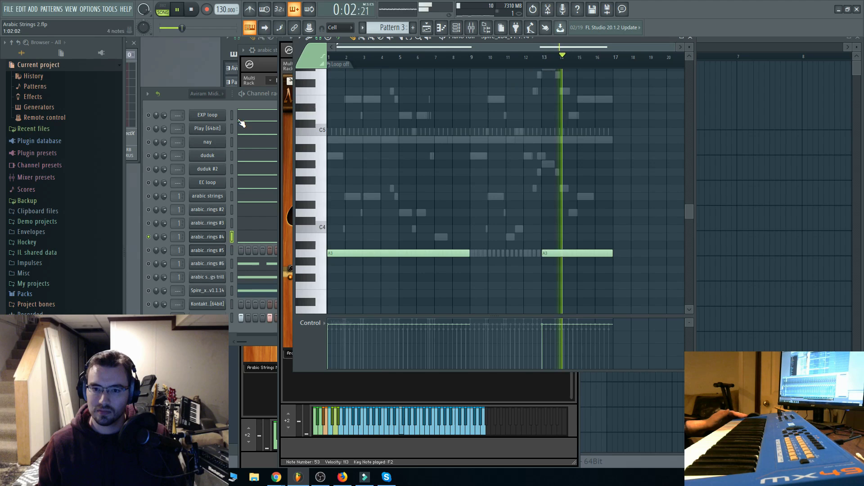
pyautogui.click(169, 110)
pyautogui.click(266, 237)
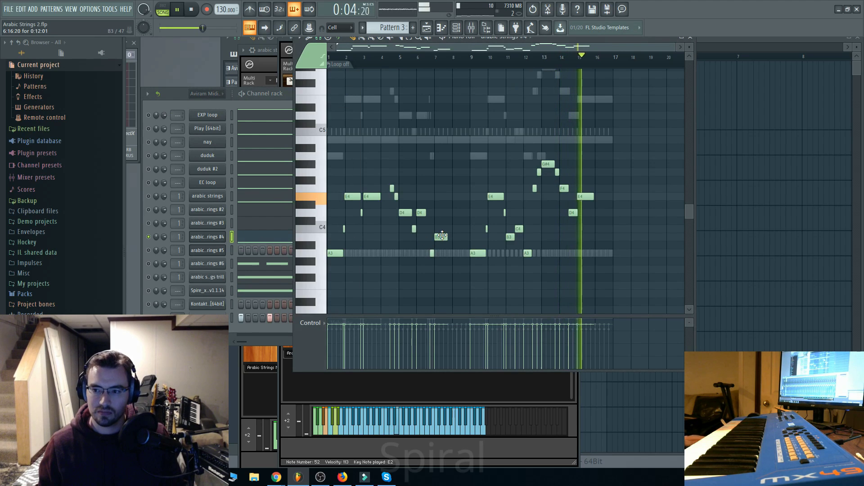
pyautogui.click(196, 14)
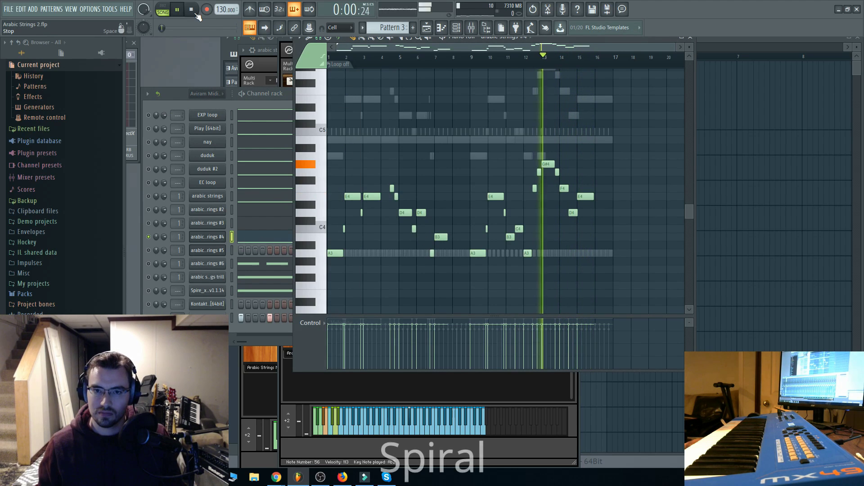
pyautogui.click(162, 9)
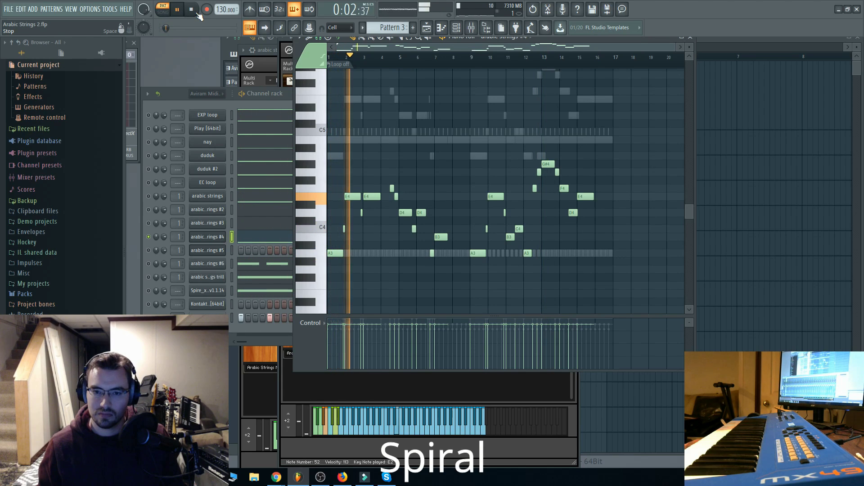
pyautogui.click(197, 13)
pyautogui.click(177, 105)
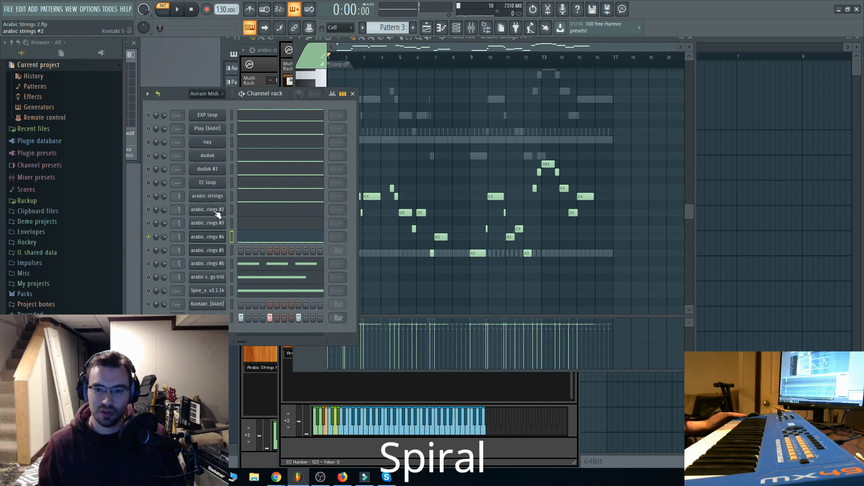
# Step: Bring arabic strings #4's Spiral Kontakt instrument in front of the Channel rack
pyautogui.click(211, 248)
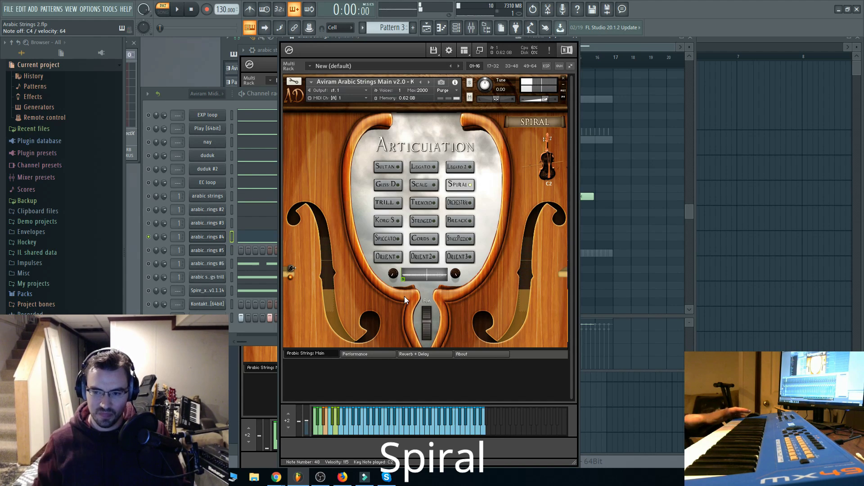
# Step: Open arabic strings #5's Breack instrument, then arabic strings #6's Spiccato instrument
pyautogui.click(197, 176)
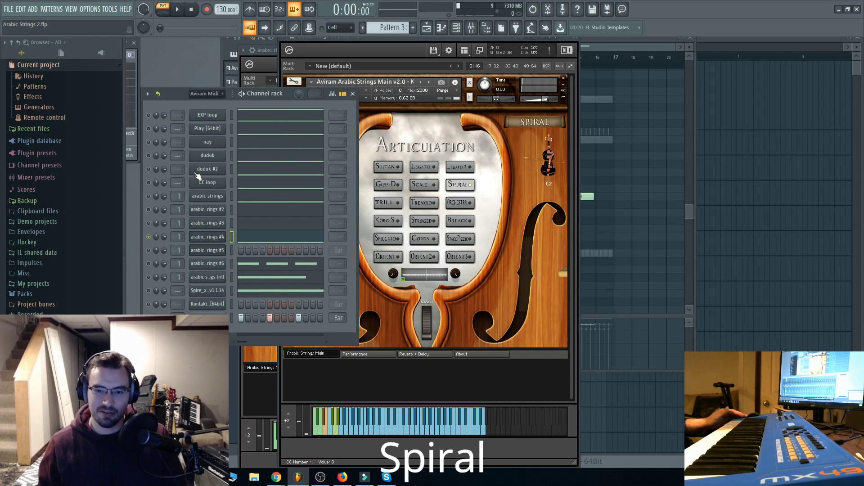
pyautogui.click(212, 252)
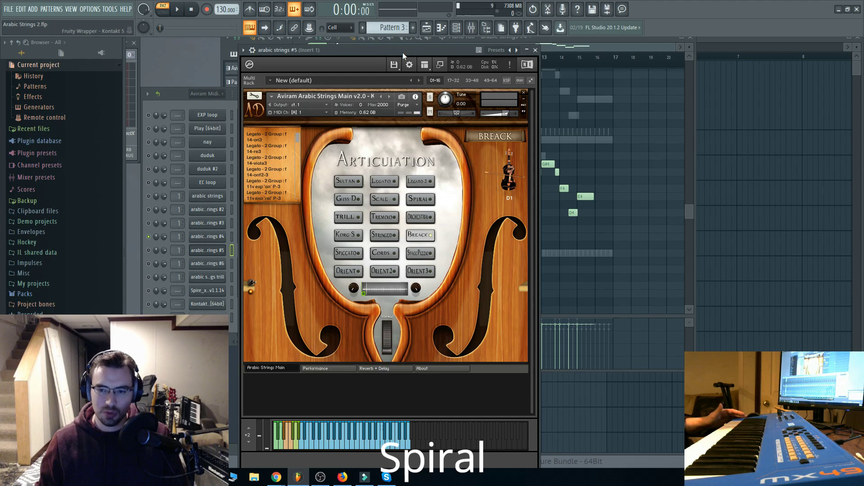
pyautogui.click(162, 162)
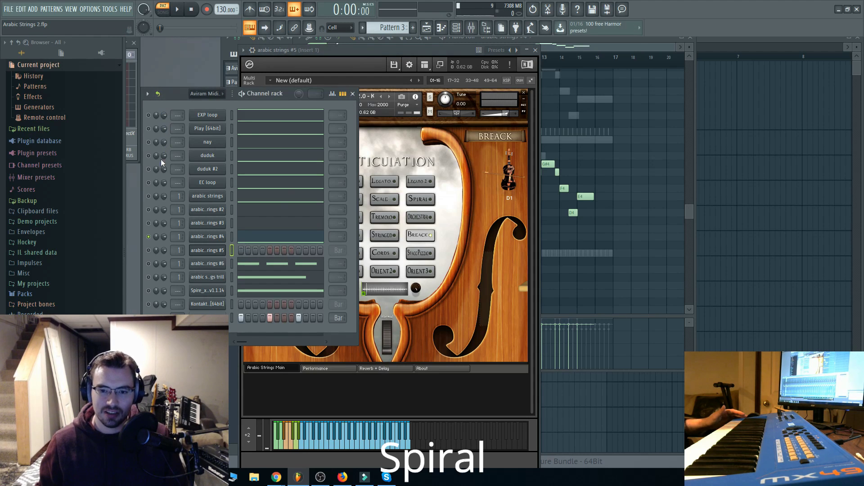
pyautogui.click(204, 264)
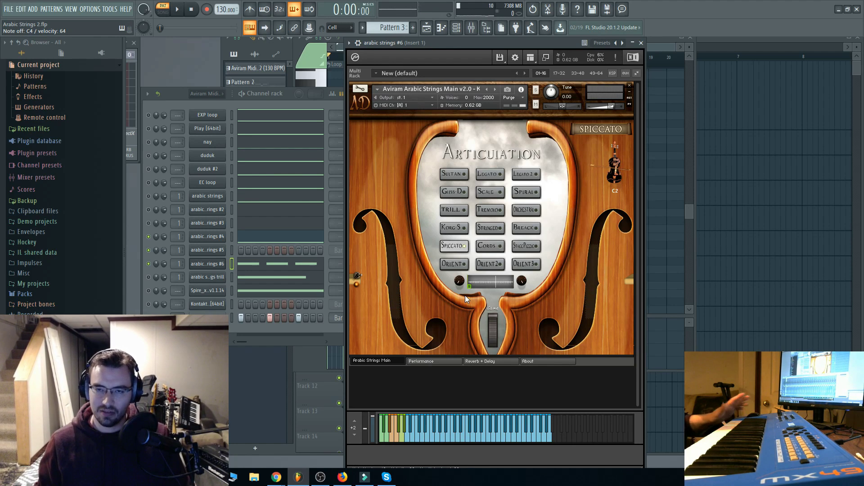
# Step: Toggle the playing style to Fun and back to Game, then open the arabic strings trill instrument
pyautogui.click(502, 314)
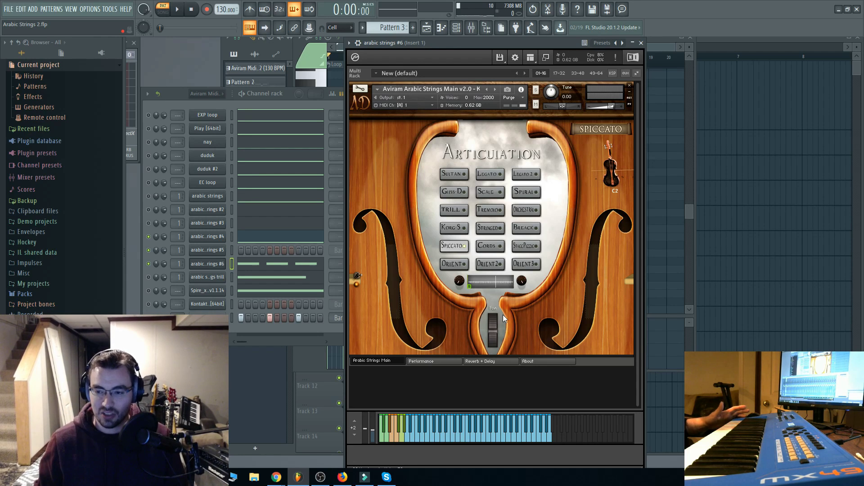
pyautogui.click(506, 325)
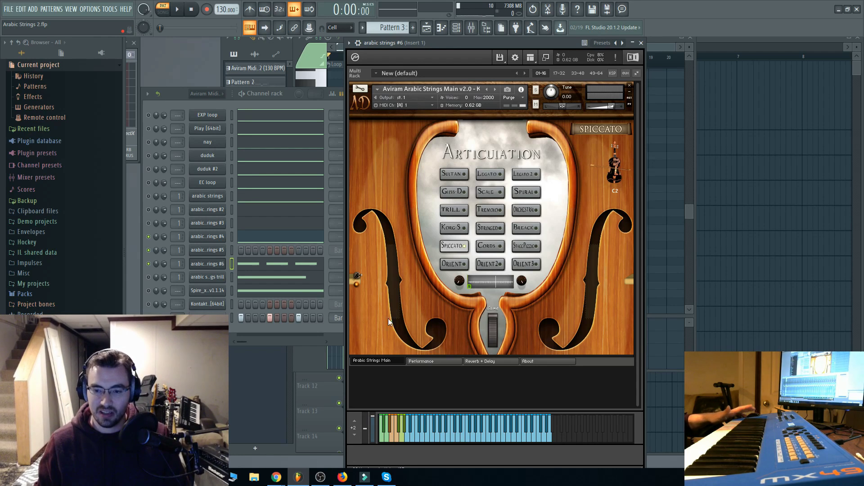
pyautogui.click(149, 277)
pyautogui.click(211, 277)
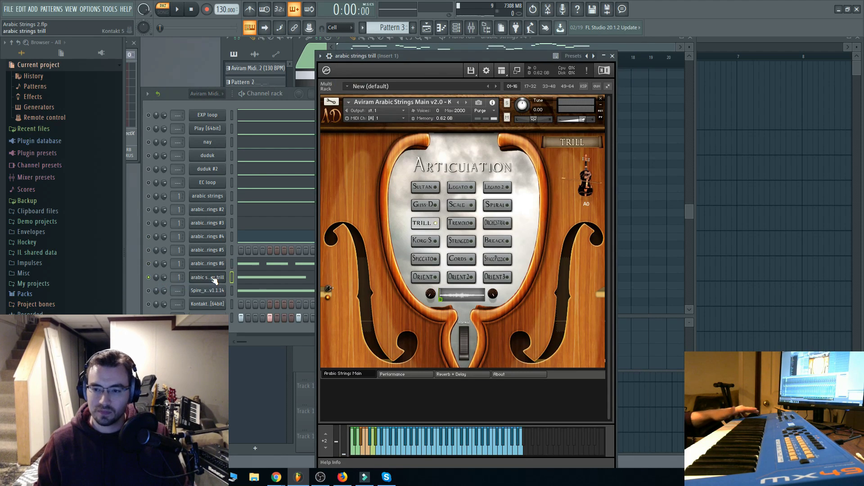